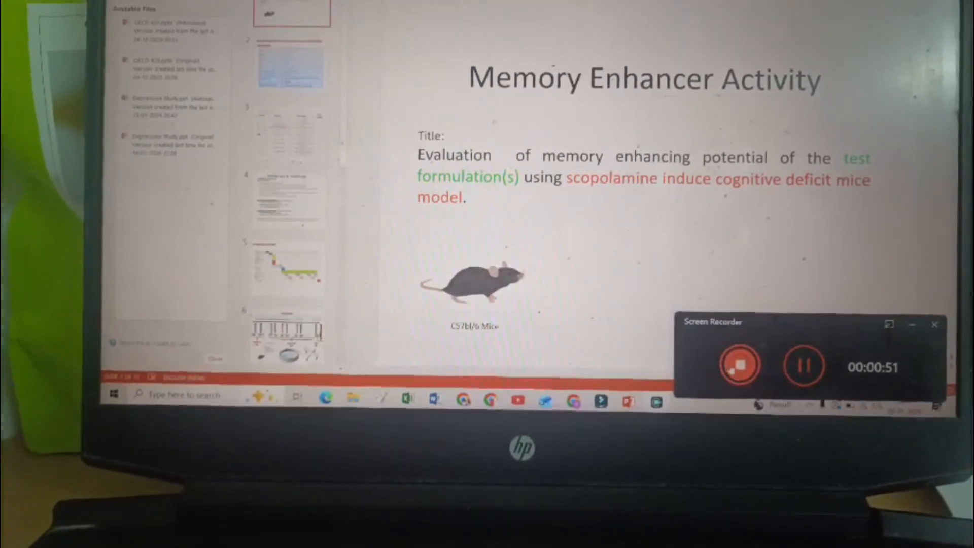
# Stop the running screen recording of the Memory Enhancer Activity presentation
pyautogui.click(732, 369)
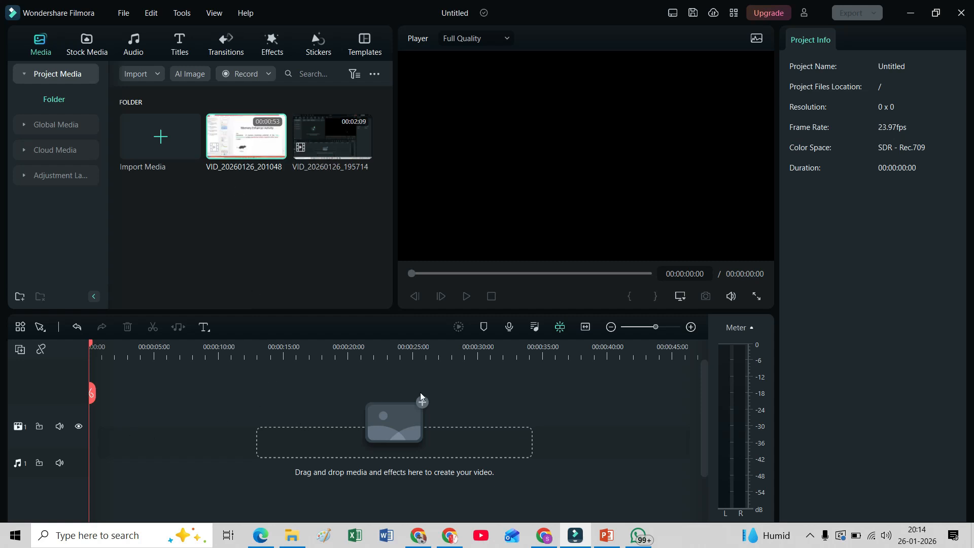
# Import the intro video t test1.mp4 from the Editing Video tools folder into the project media
pyautogui.click(160, 141)
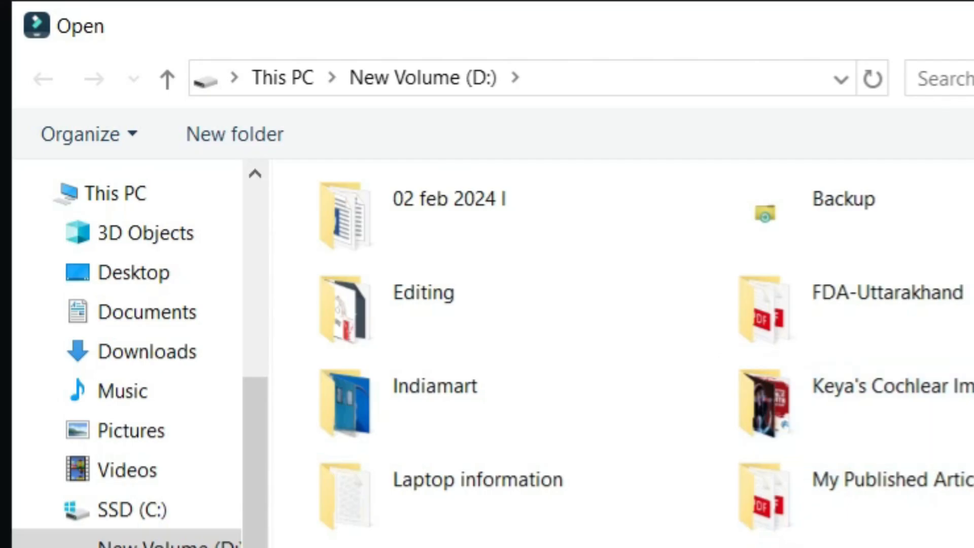
pyautogui.scroll(-15, 898, 253)
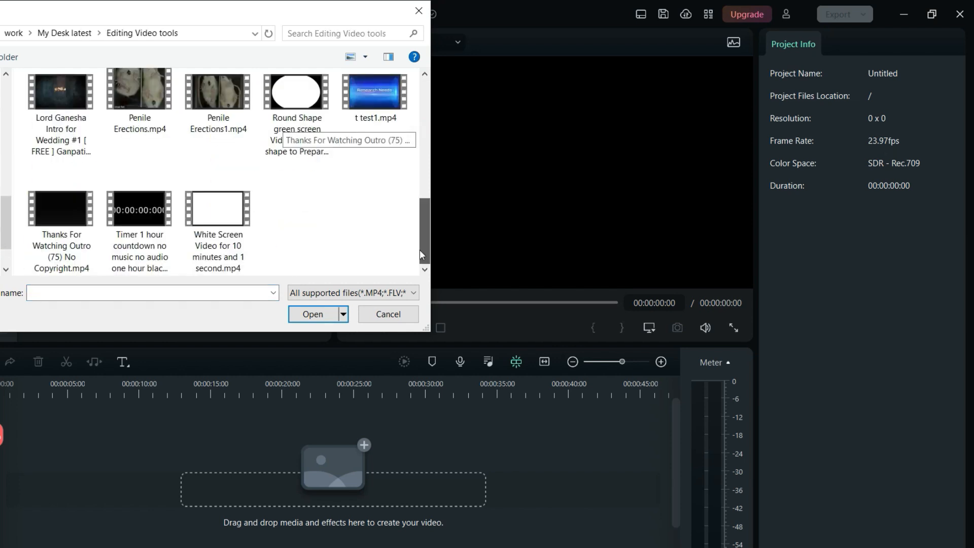
pyautogui.moveTo(422, 251); pyautogui.dragTo(424, 235)
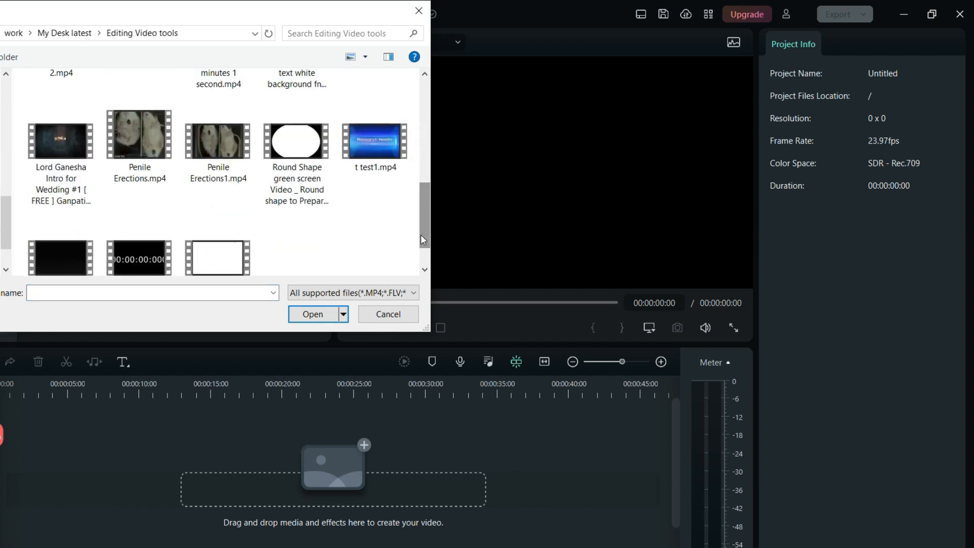
pyautogui.click(392, 153)
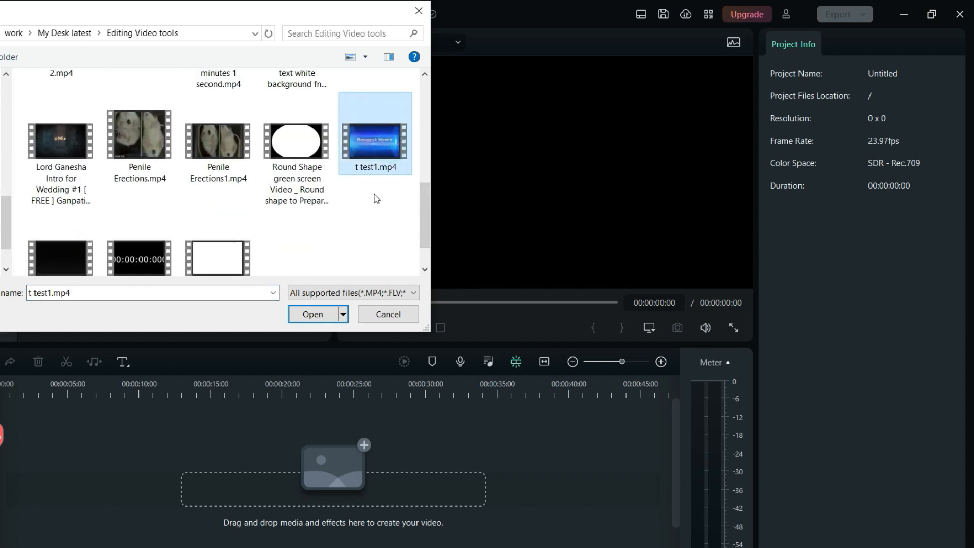
pyautogui.click(330, 313)
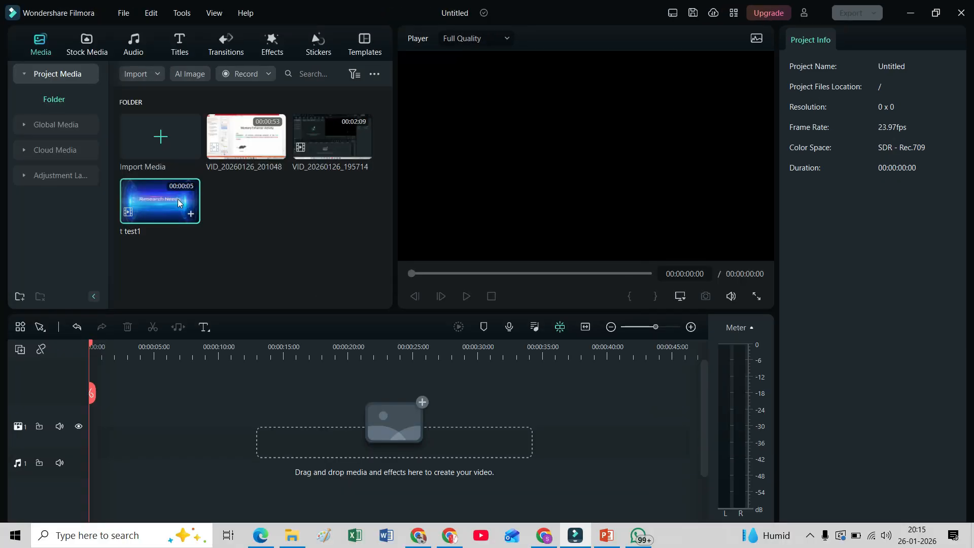
# Add t test1, VID_20260126_195714 and VID_20260126_201048 to the timeline in that order, matching the project to 1920 x 1080 25fps
pyautogui.click(188, 212)
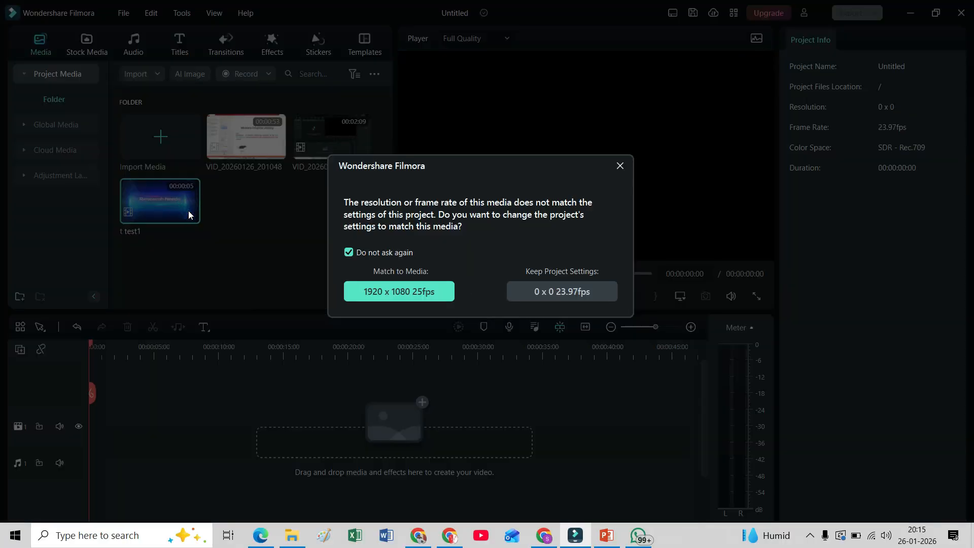
pyautogui.click(410, 292)
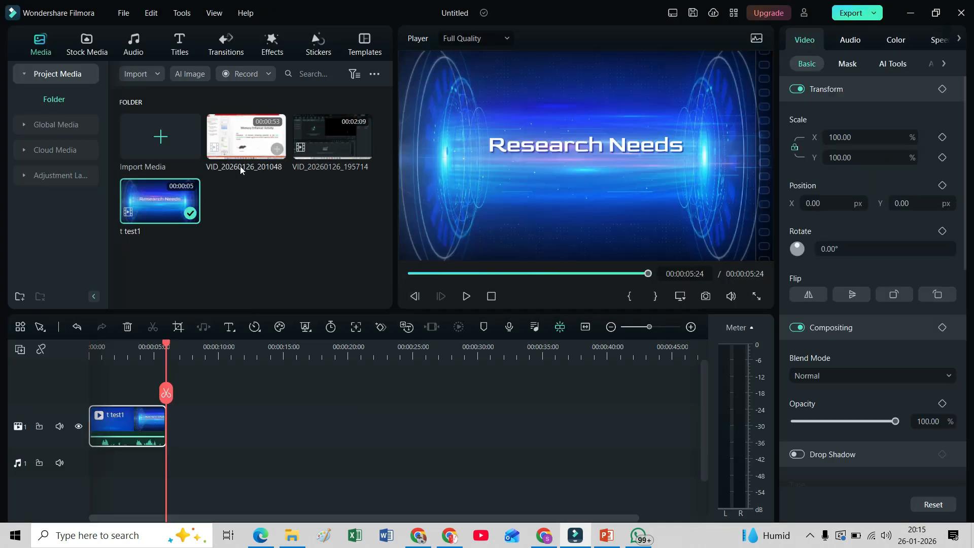
pyautogui.click(364, 151)
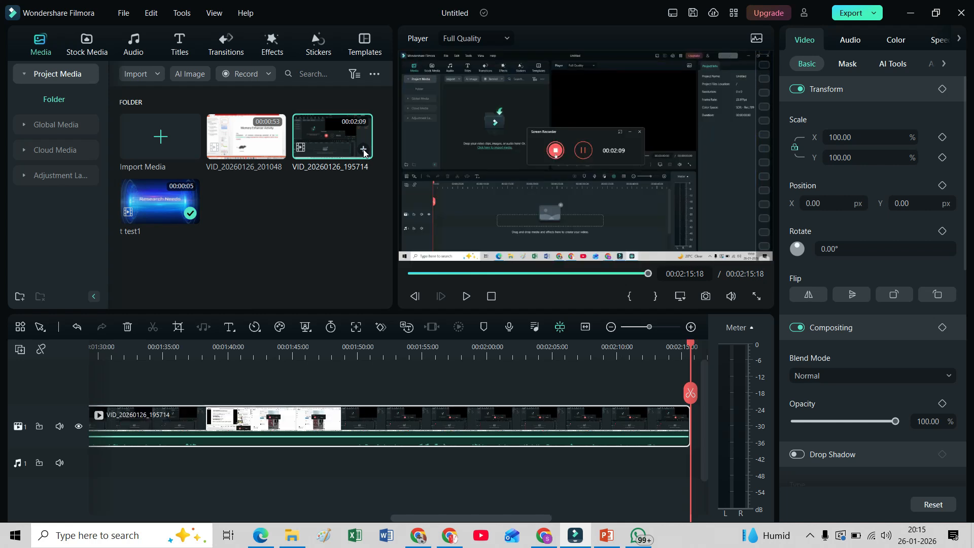
pyautogui.click(277, 151)
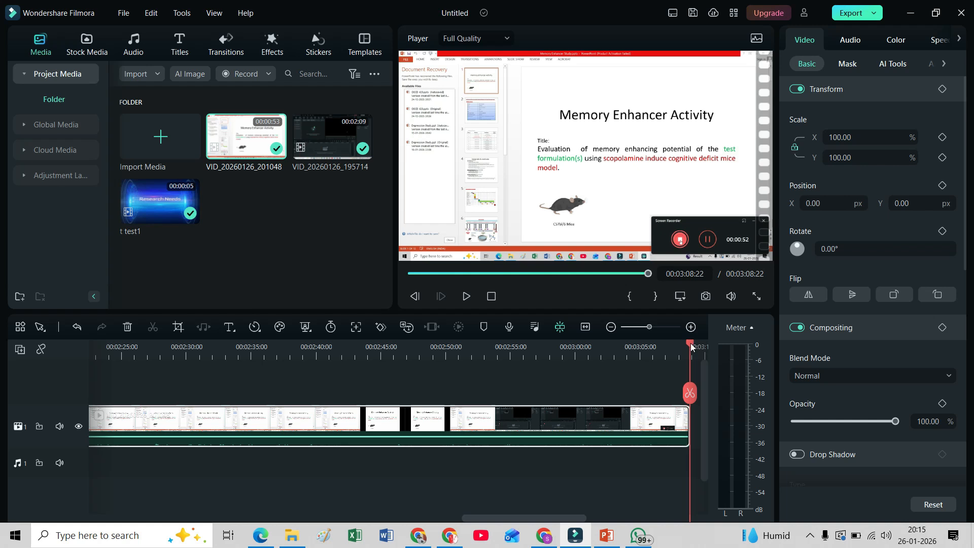
# Move the t test1 intro clip onto a track above the recordings and delete the empty gap before it
pyautogui.moveTo(690, 347); pyautogui.dragTo(92, 435)
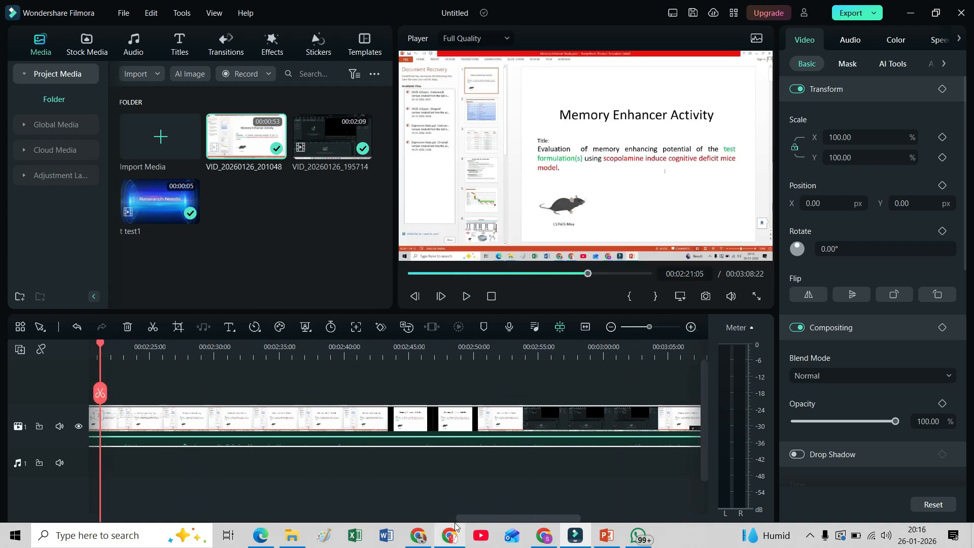
pyautogui.moveTo(463, 518); pyautogui.dragTo(73, 545)
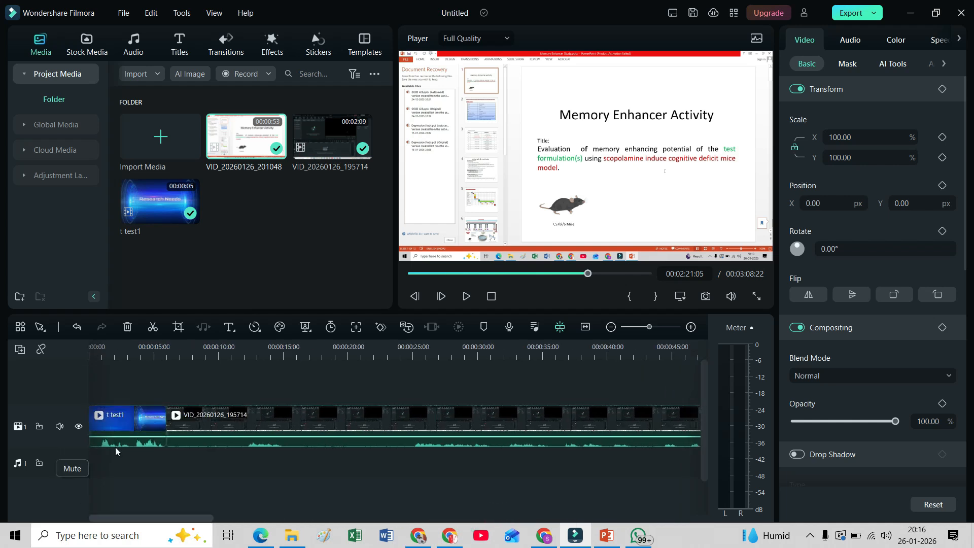
pyautogui.moveTo(117, 434); pyautogui.dragTo(191, 387)
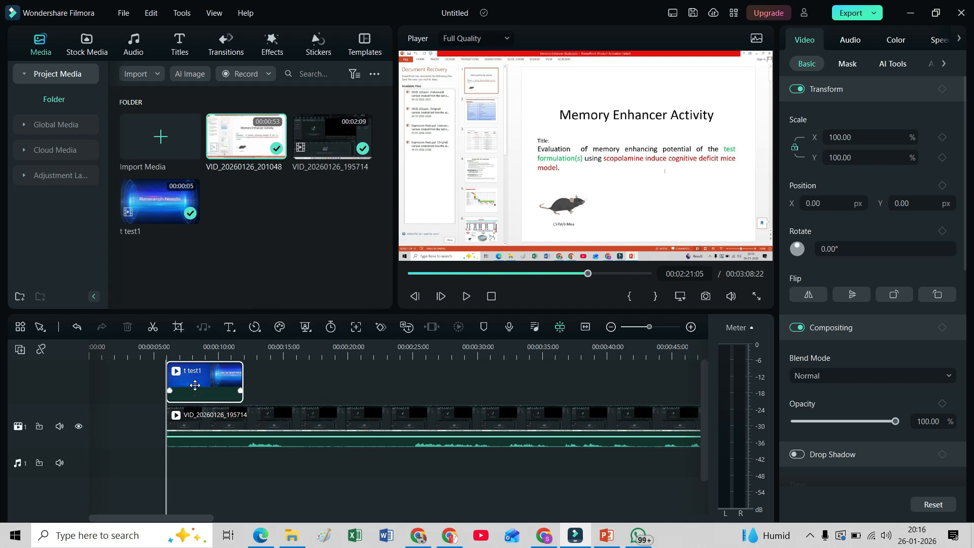
pyautogui.click(150, 425)
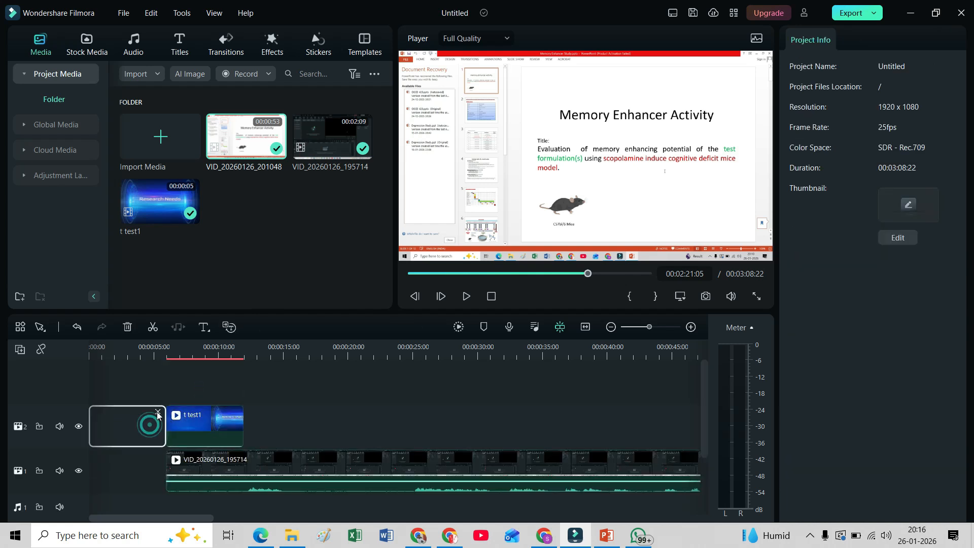
pyautogui.press('Delete')
# Delete the empty gap at the start of the lower video track so the recordings begin at zero
pyautogui.click(158, 465)
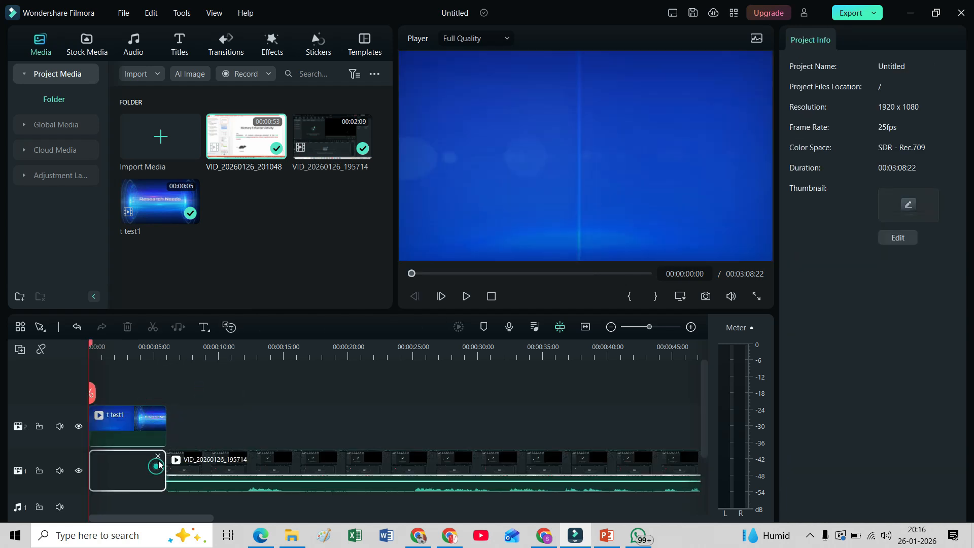
pyautogui.click(149, 471)
pyautogui.click(158, 458)
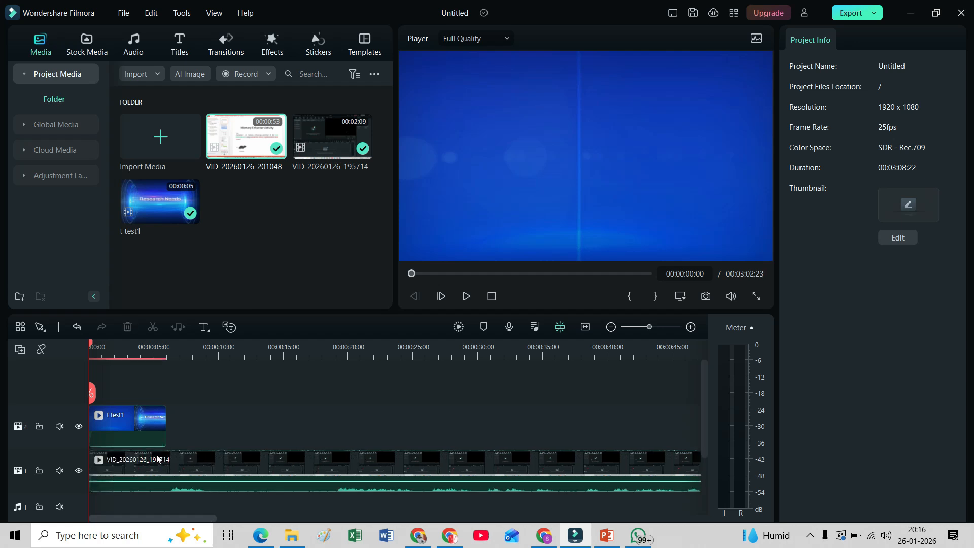
# Split the VID_20260126_195714 clip at 00:00:06:01 and delete its opening part together with the gap left behind
pyautogui.press('space')
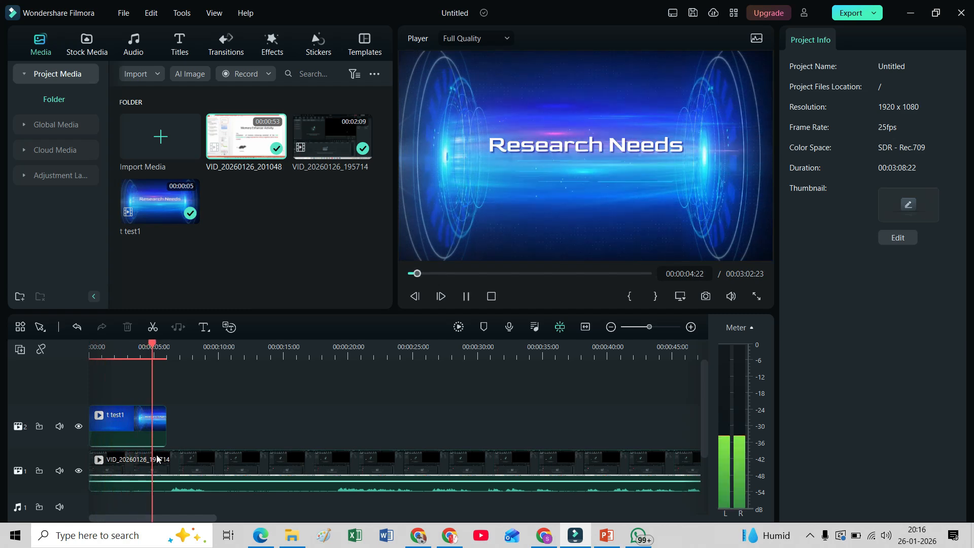
pyautogui.press('space')
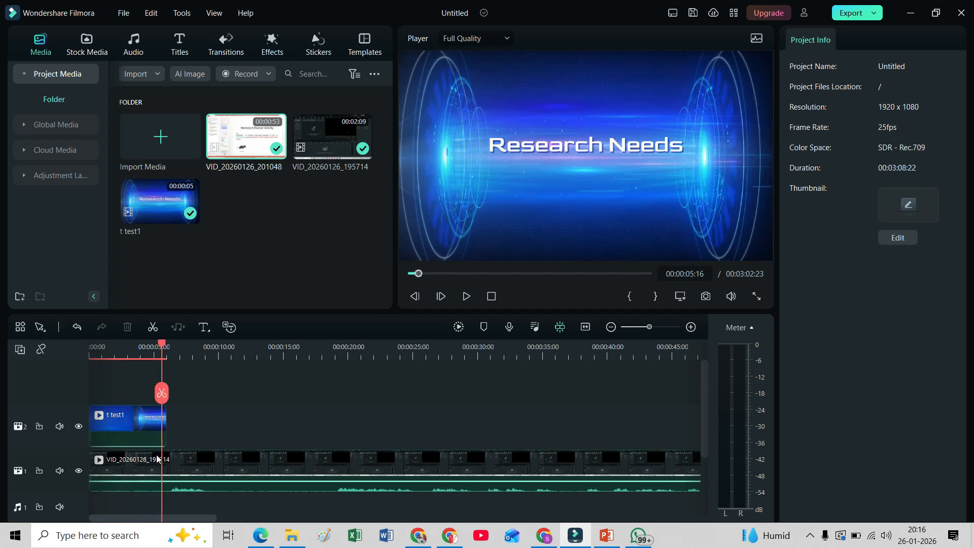
pyautogui.press('space')
pyautogui.press('space')
pyautogui.click(138, 478)
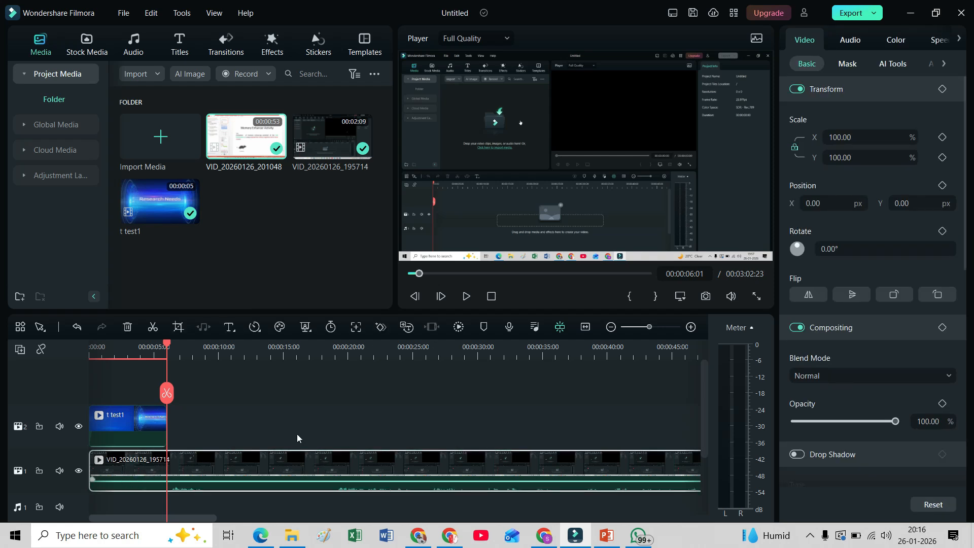
pyautogui.click(168, 393)
pyautogui.click(141, 459)
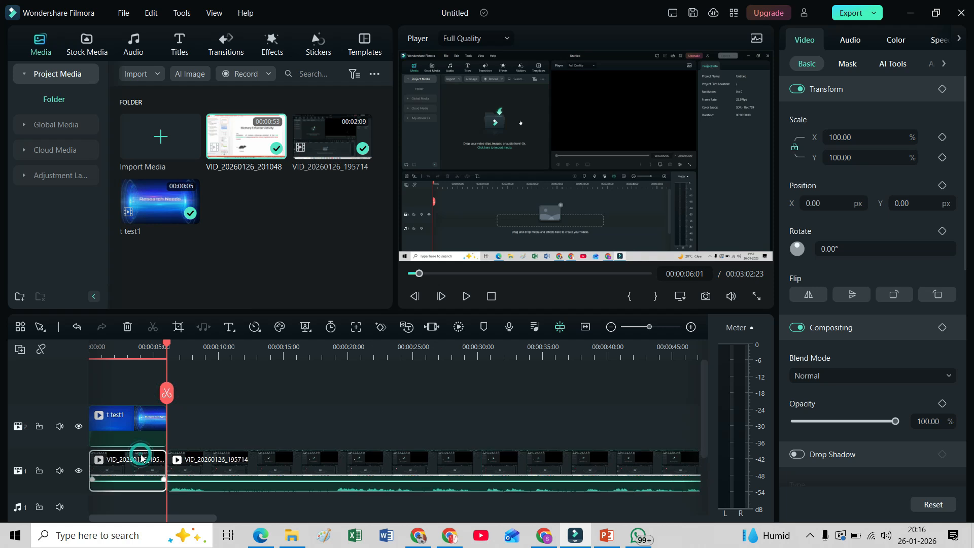
pyautogui.press('Delete')
pyautogui.click(141, 457)
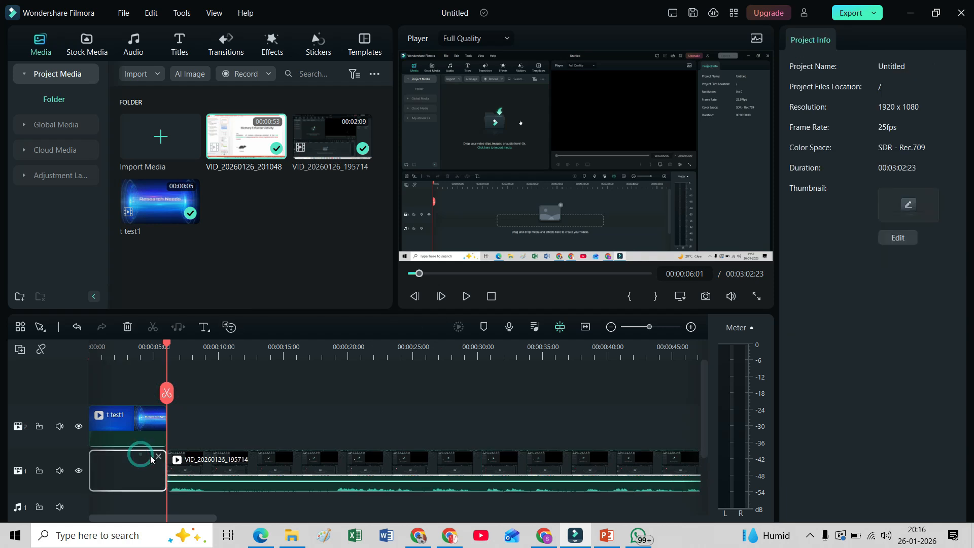
pyautogui.click(158, 457)
# Play the start of the timeline and raise the volume of the VID_20260126_195714 clip
pyautogui.press('space')
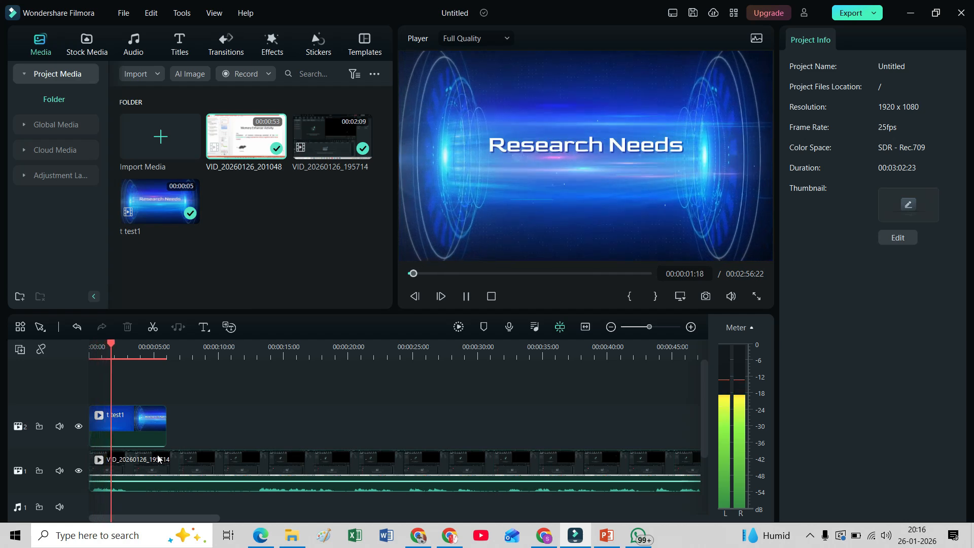
pyautogui.press('space')
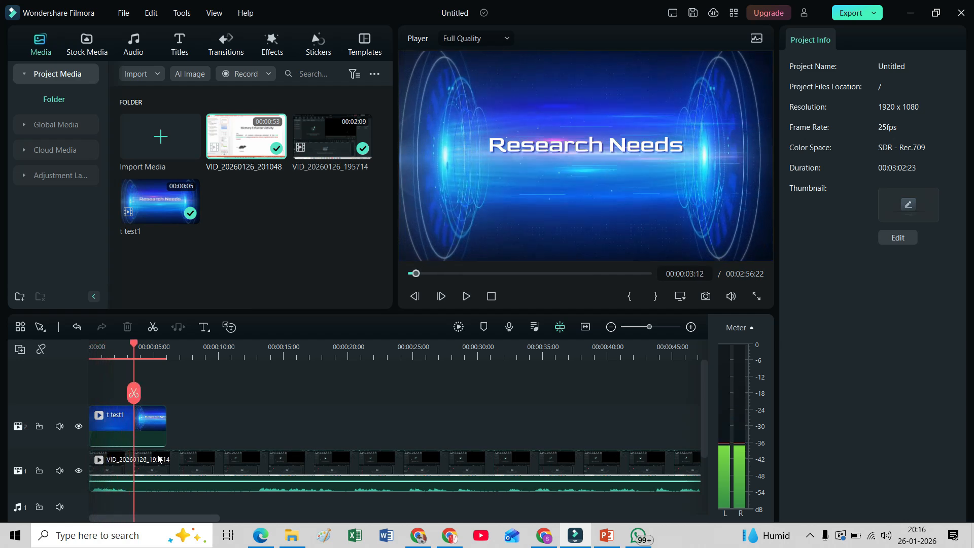
pyautogui.moveTo(167, 480); pyautogui.dragTo(171, 474)
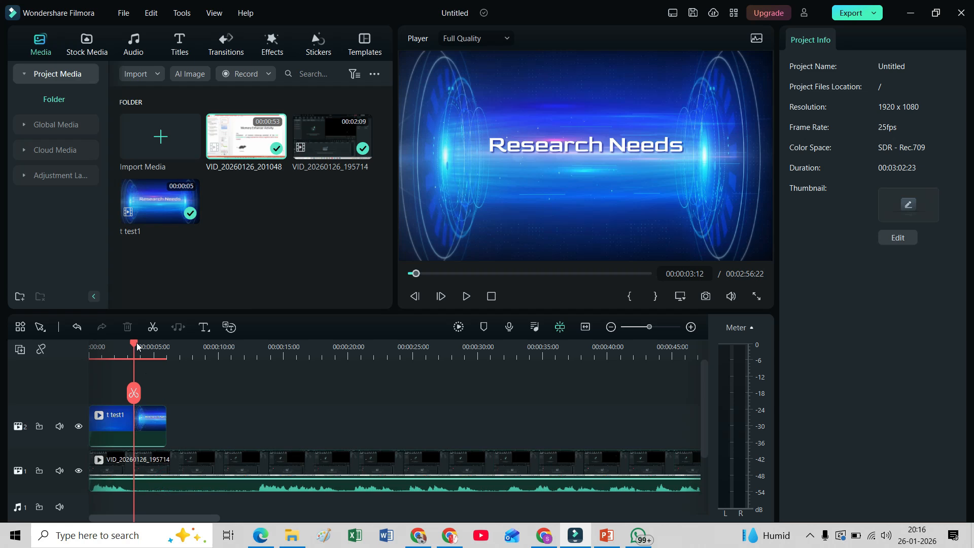
# Split the VID_20260126_195714 clip at 00:00:12:16 and delete the part before the cut along with its gap
pyautogui.moveTo(135, 342); pyautogui.dragTo(253, 381)
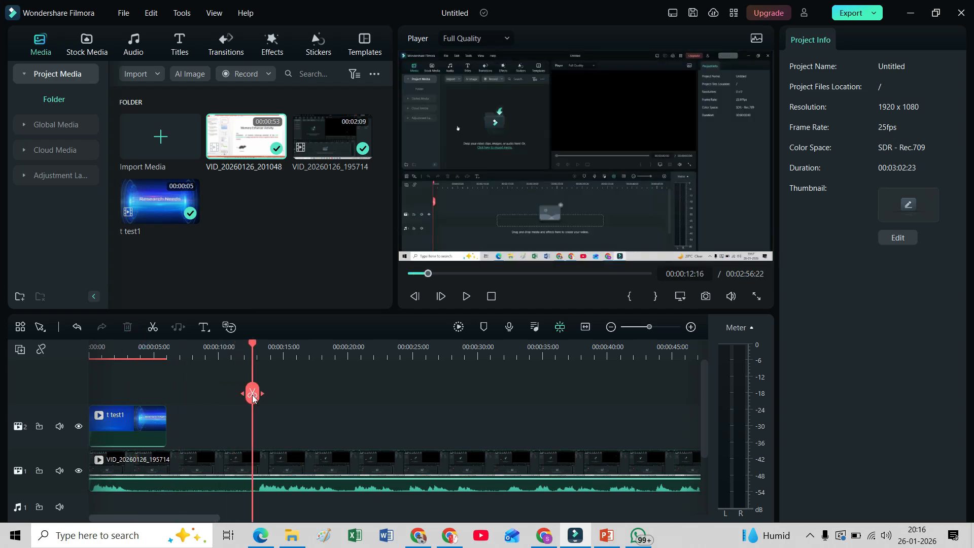
pyautogui.click(252, 393)
pyautogui.click(199, 458)
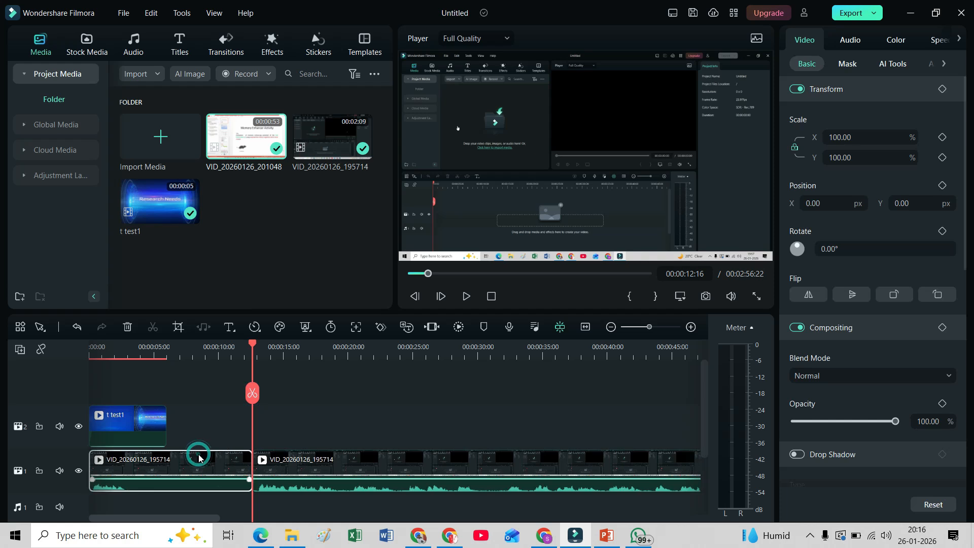
pyautogui.press('Delete')
pyautogui.click(199, 456)
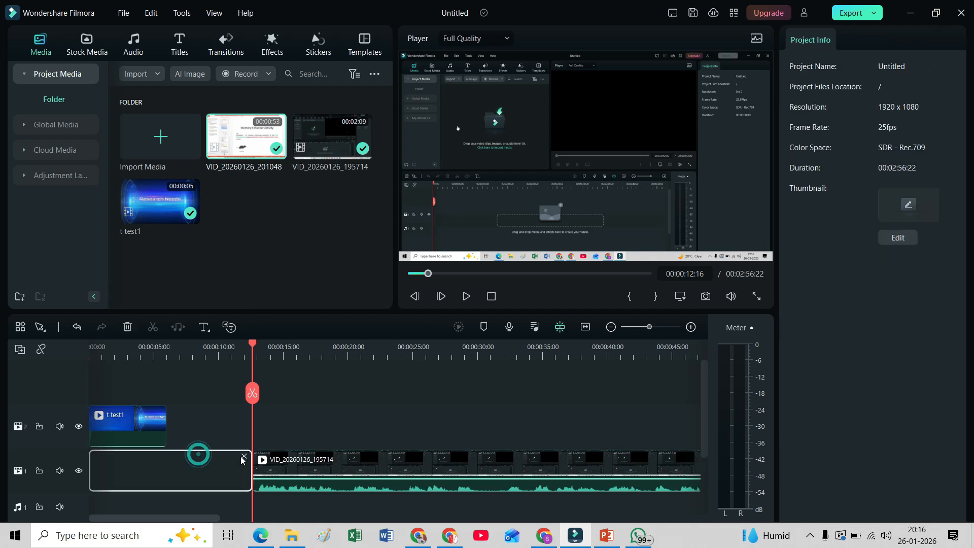
pyautogui.press('Delete')
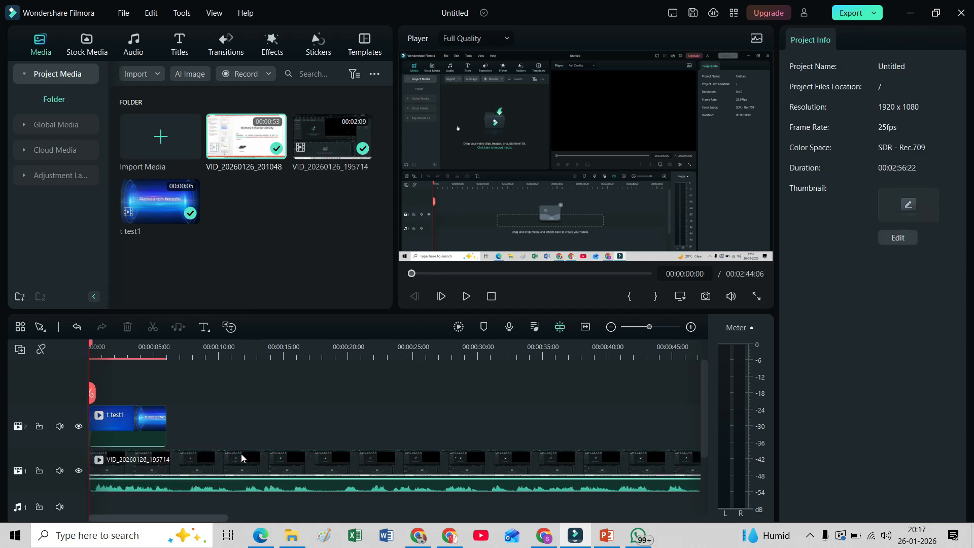
# Raise the volume of the VID_20260126_201048 clip on the lower video track to 12.00 dB
pyautogui.press('space')
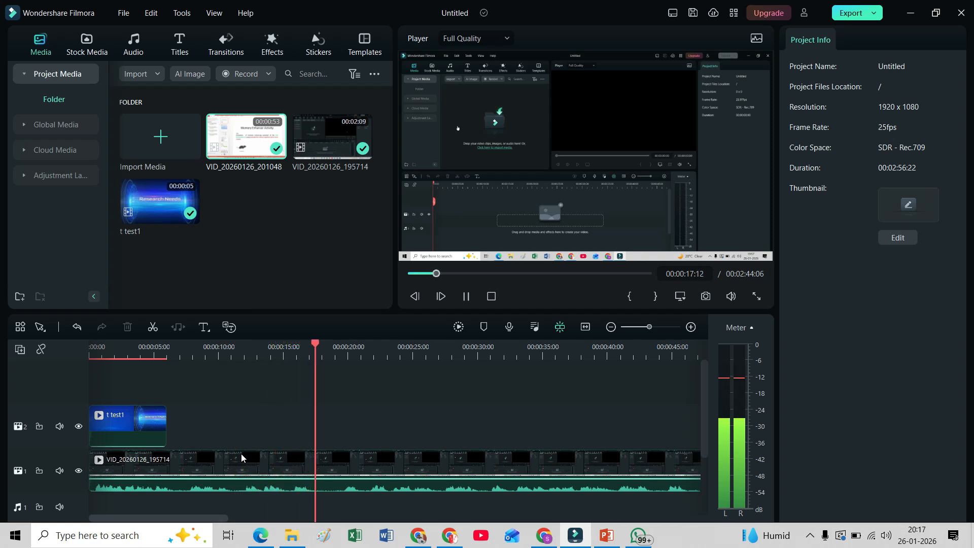
pyautogui.press('space')
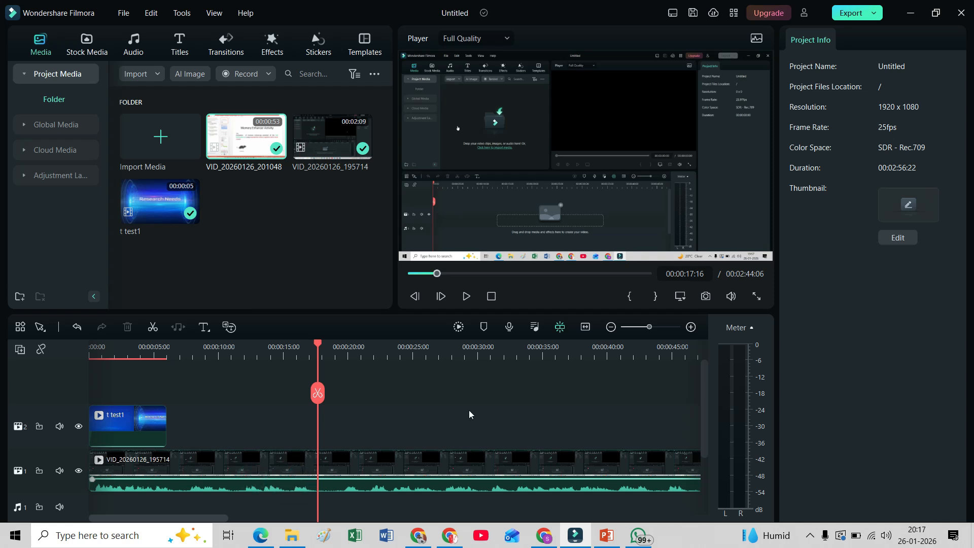
pyautogui.click(586, 328)
pyautogui.moveTo(158, 344); pyautogui.dragTo(472, 436)
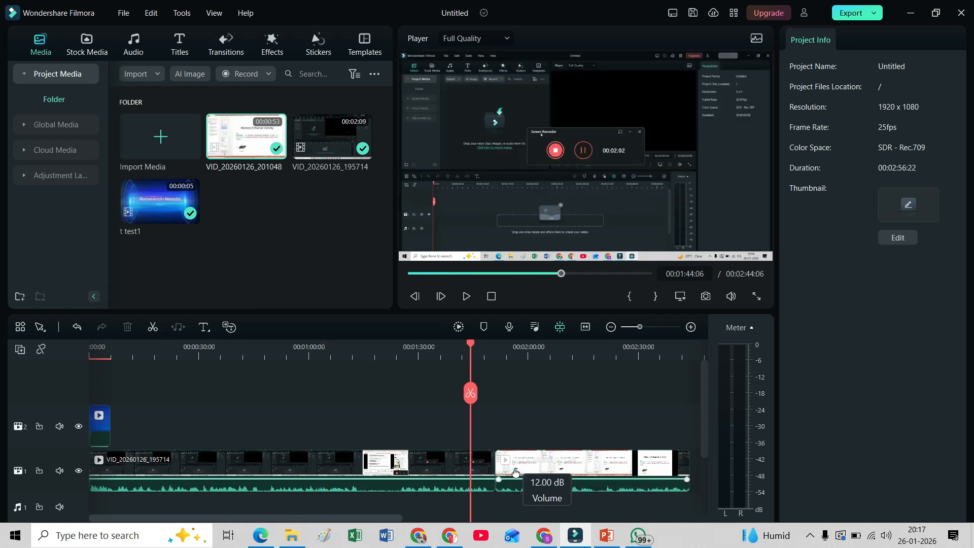
# Play the last part of the timeline to check the end of the second recording
pyautogui.click(476, 345)
pyautogui.moveTo(467, 342); pyautogui.dragTo(669, 381)
pyautogui.press('space')
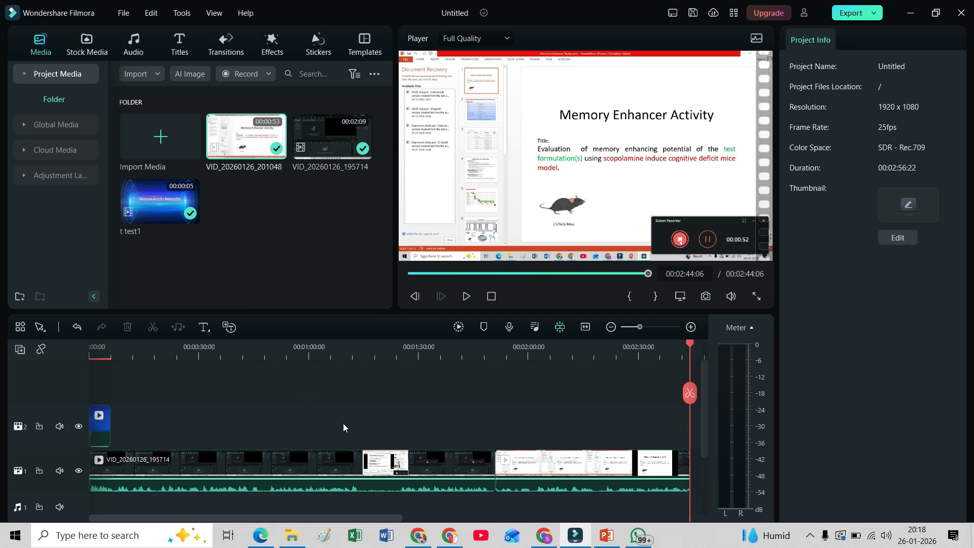
# Open the local video export settings and name the output file "Screen recording by filmora"
pyautogui.click(876, 14)
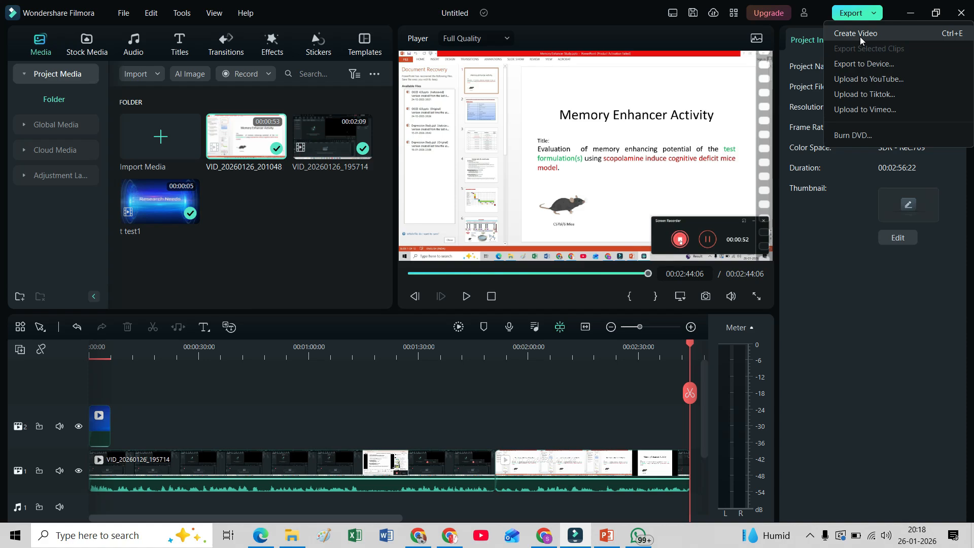
pyautogui.click(860, 37)
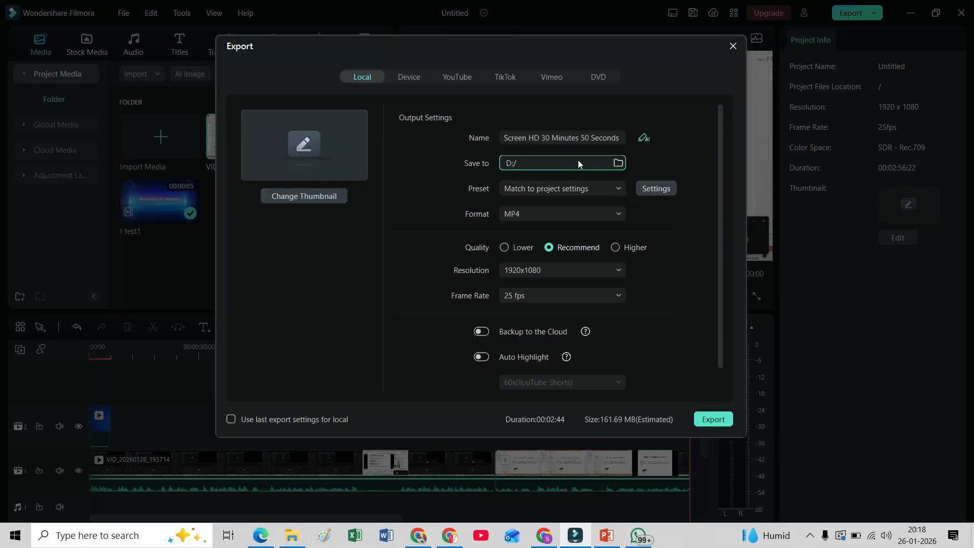
pyautogui.click(572, 137)
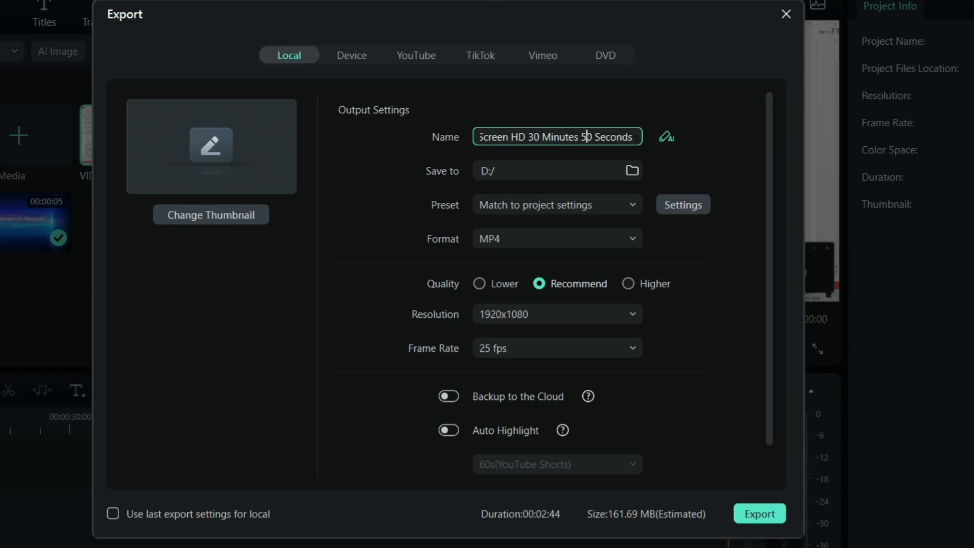
pyautogui.click(637, 140)
pyautogui.press('BackSpace')
pyautogui.press('BackSpace')
pyautogui.press('BackSpace')
pyautogui.press('BackSpace')
pyautogui.press('BackSpace')
pyautogui.press('BackSpace')
pyautogui.press('BackSpace')
pyautogui.press('BackSpace')
pyautogui.press('BackSpace')
pyautogui.press('BackSpace')
pyautogui.press('BackSpace')
pyautogui.press('BackSpace')
pyautogui.press('BackSpace')
pyautogui.press('BackSpace')
pyautogui.press('BackSpace')
pyautogui.press('BackSpace')
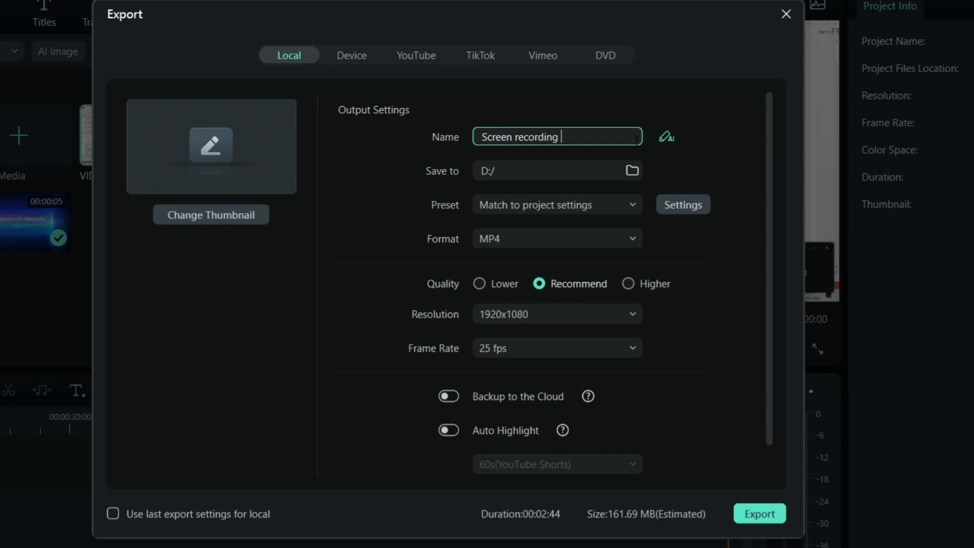
pyautogui.write('filmora')
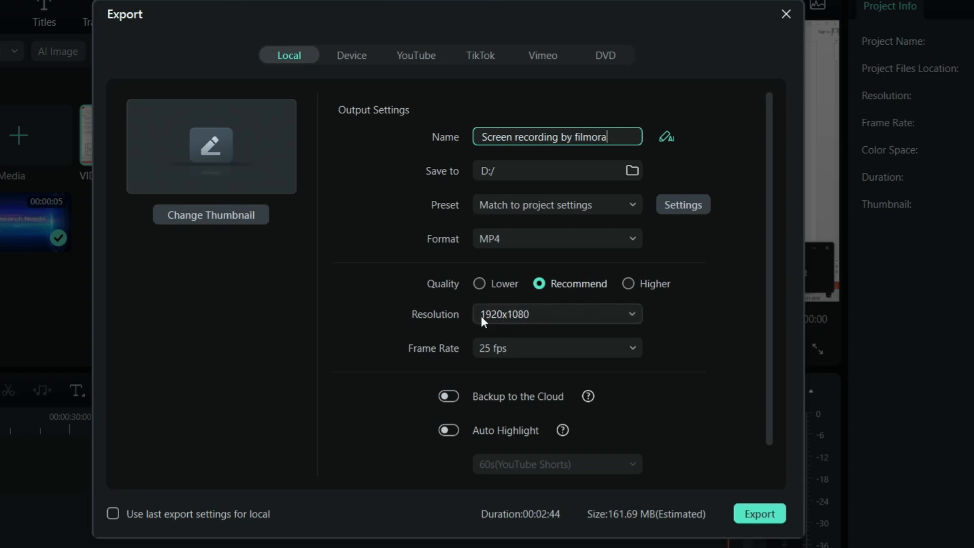
# Choose a 1920x1080 resolution and a 30 fps frame rate, and start exporting the video
pyautogui.click(549, 314)
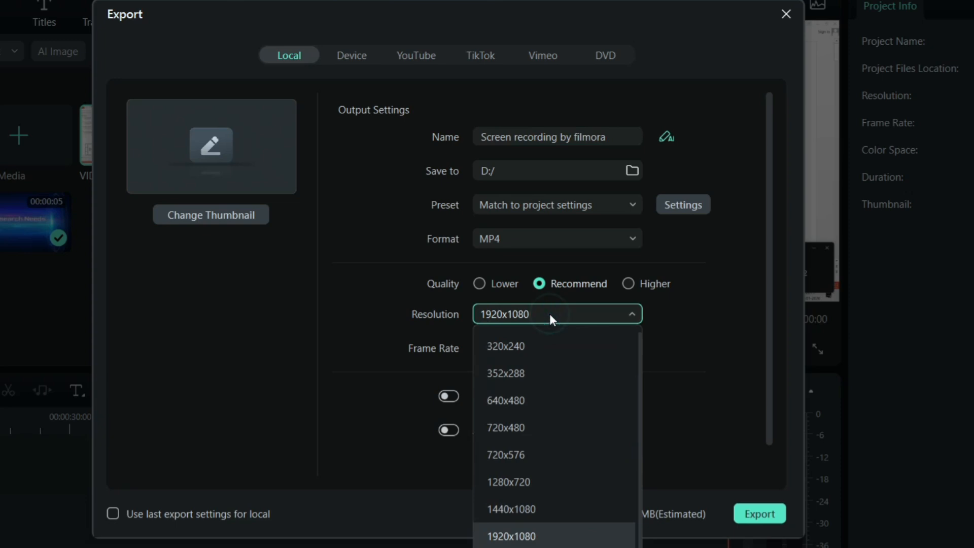
pyautogui.click(522, 538)
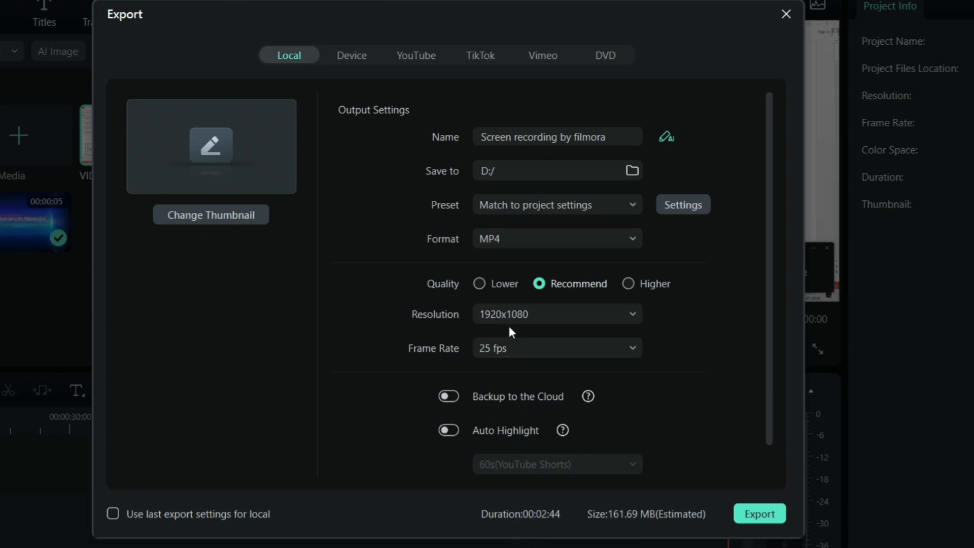
pyautogui.click(513, 349)
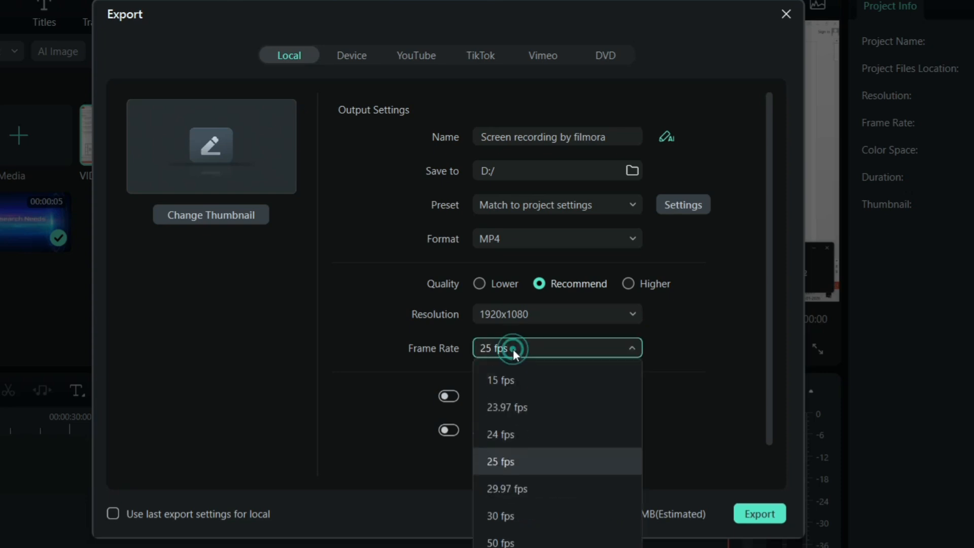
pyautogui.click(495, 515)
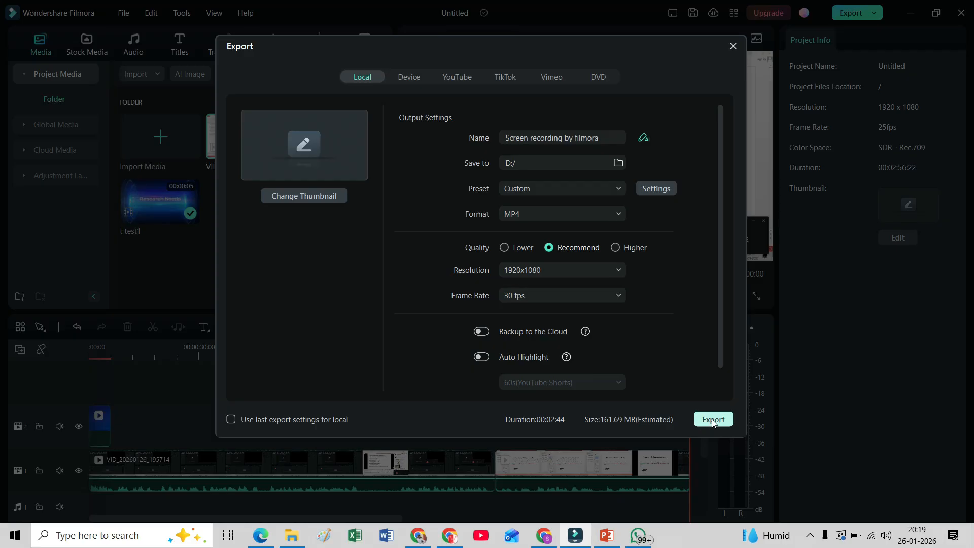
pyautogui.click(712, 419)
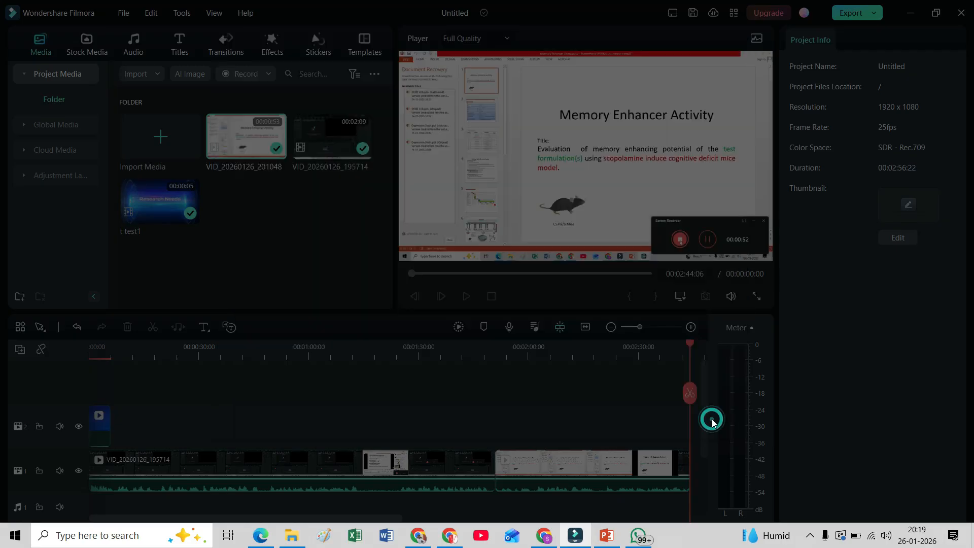